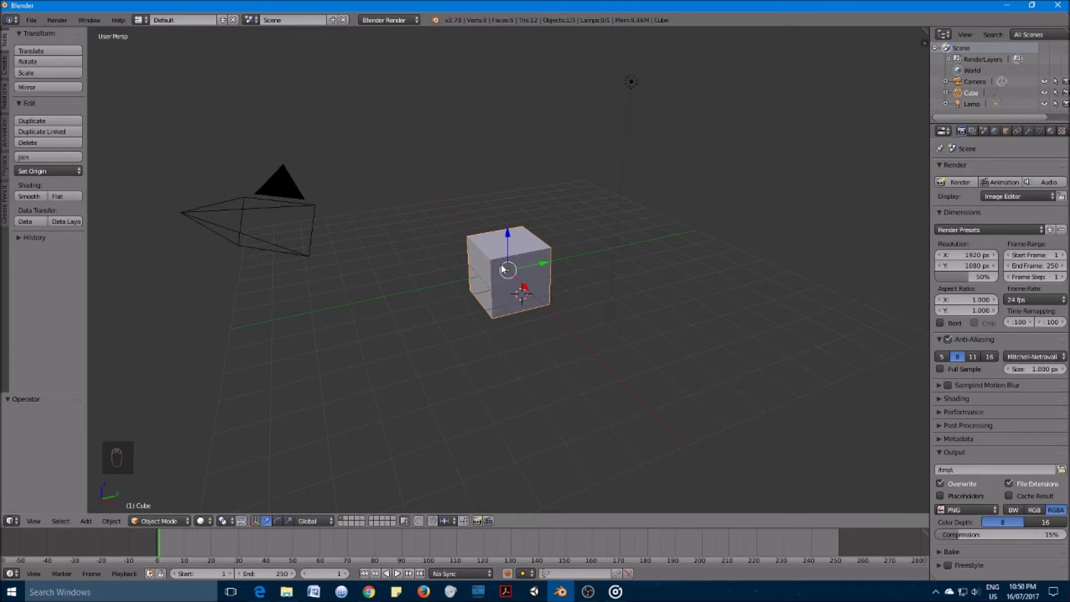
scroll(503, 270, "up", 5)
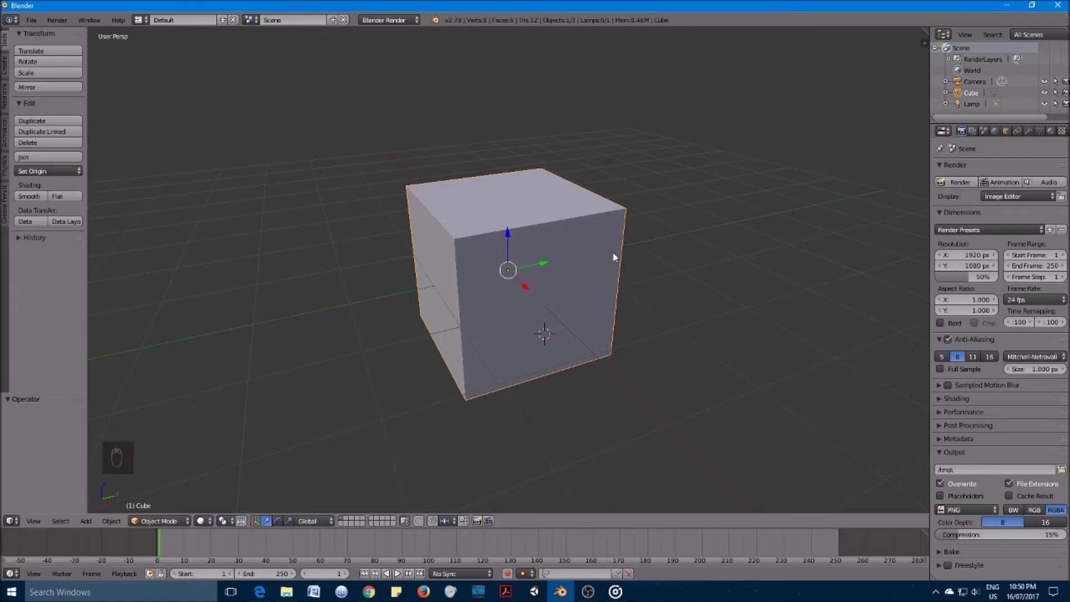
scroll(647, 287, "up", 4)
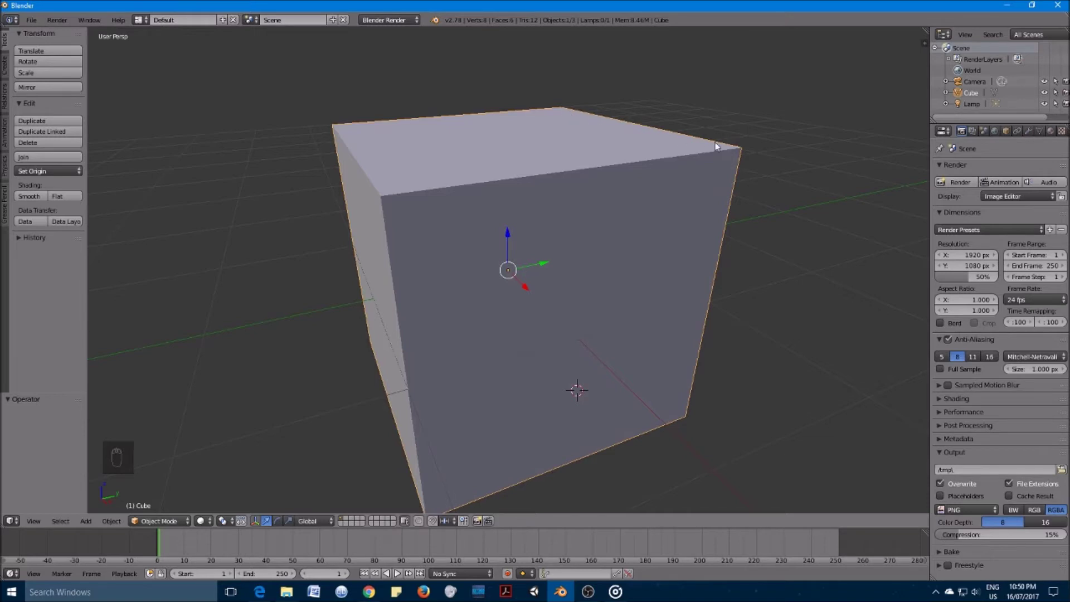
scroll(607, 291, "down", 8)
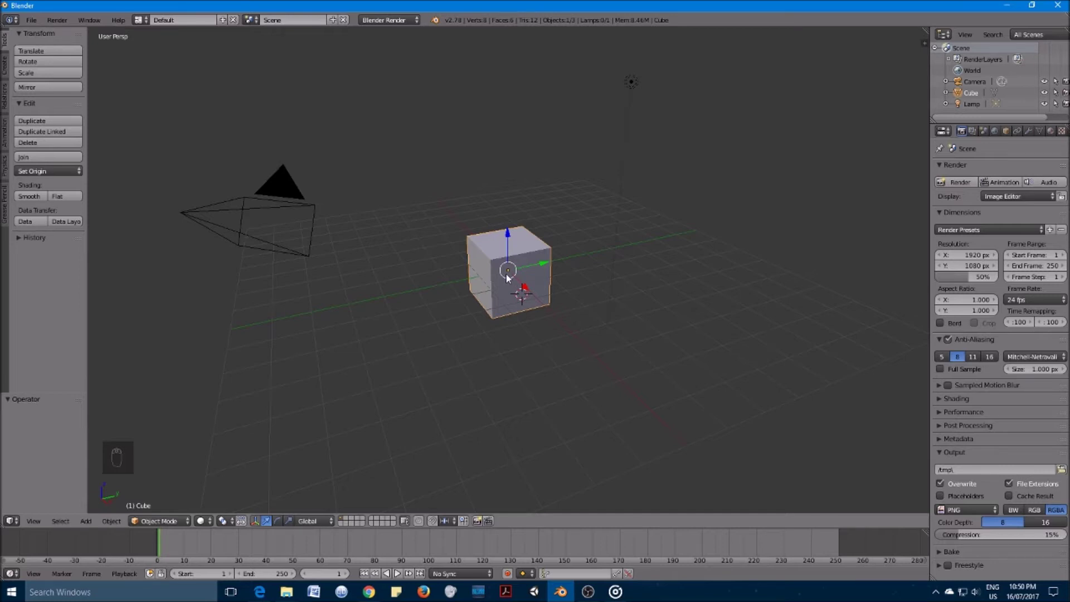
key("g")
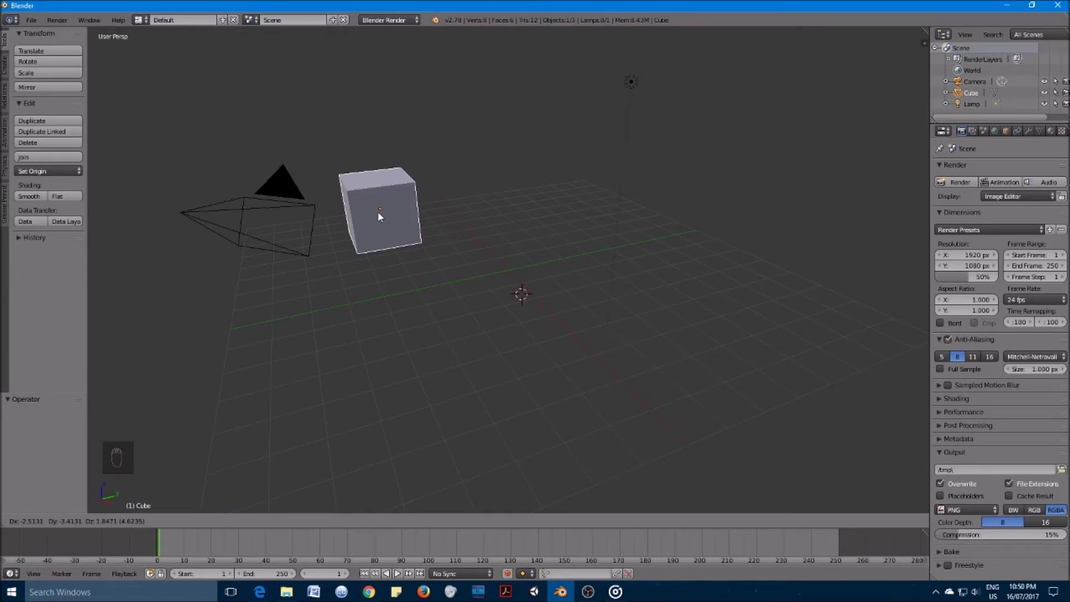
key("Escape")
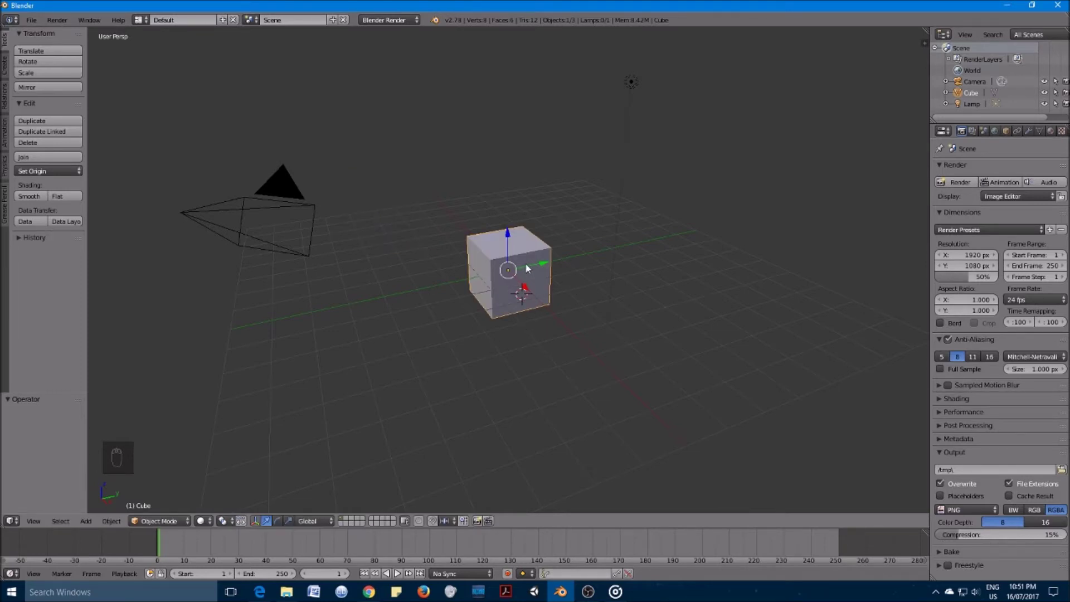
key("g")
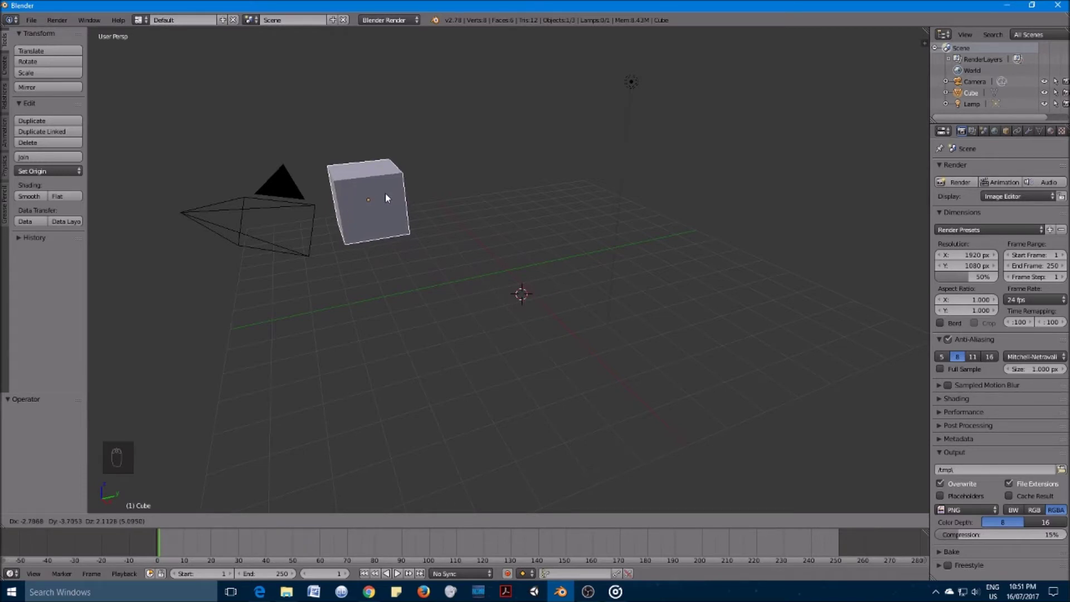
right_click(386, 194)
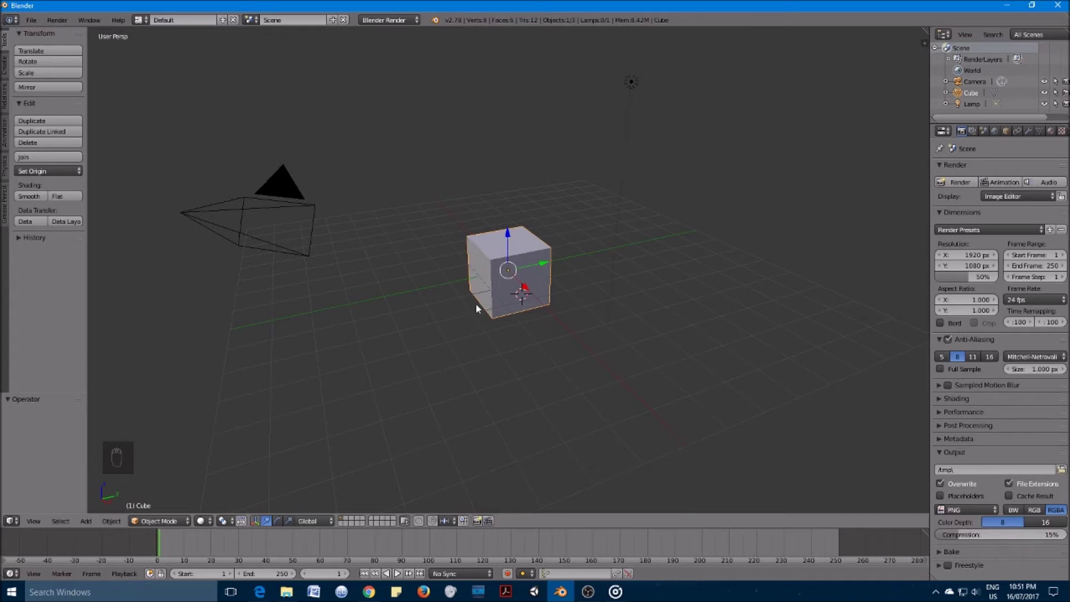
- Move the cube by about X 1.77, Y 4.66, Z 0.52, and back near the origin by about X -2.03, Y -4.41, Z 0.15
key("g")
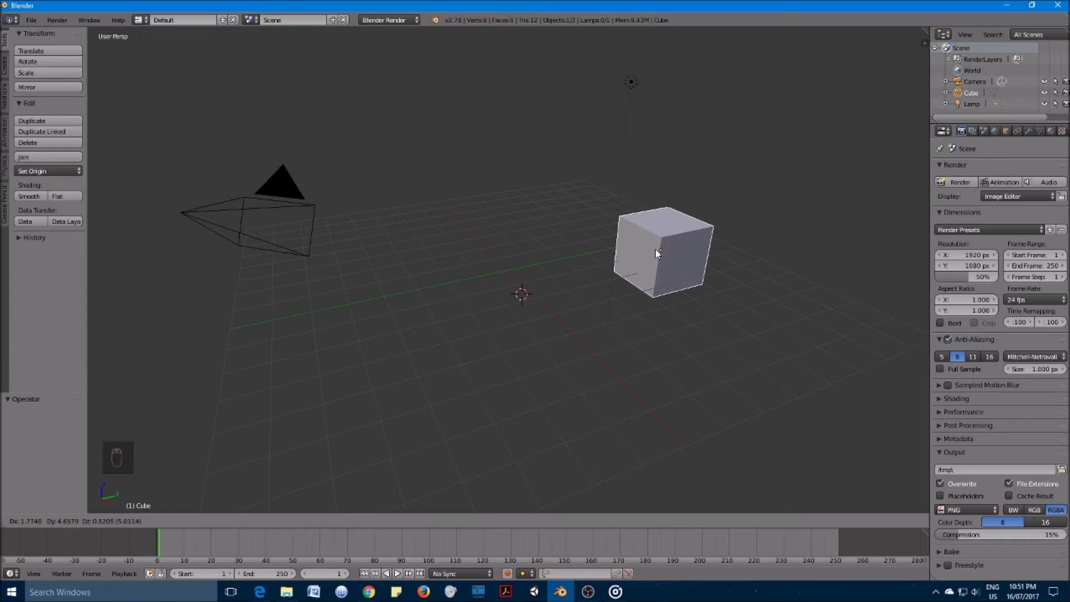
left_click(655, 249)
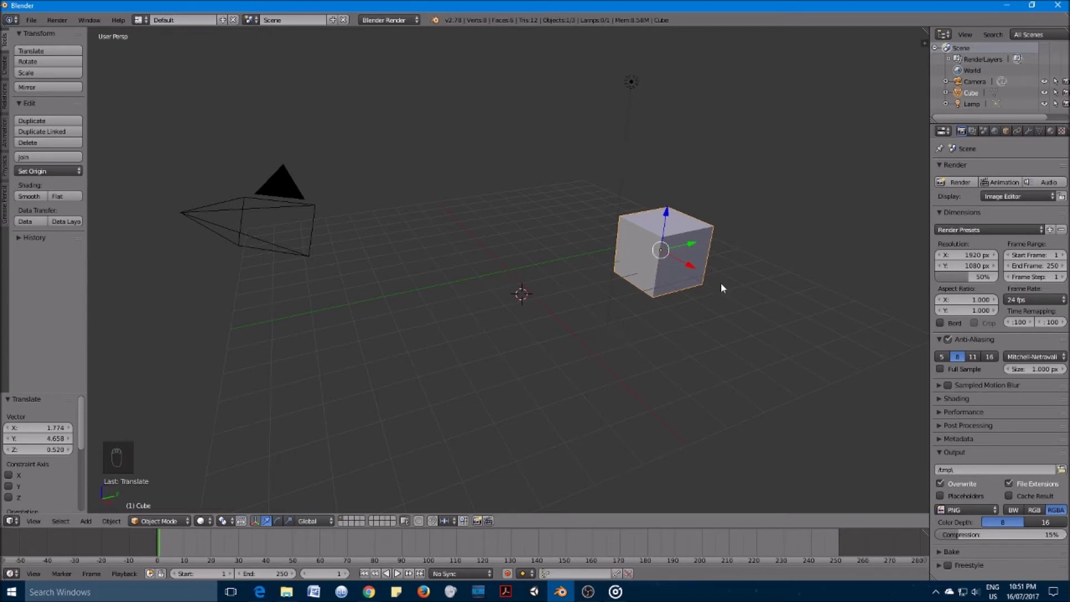
key("g")
left_click(545, 277)
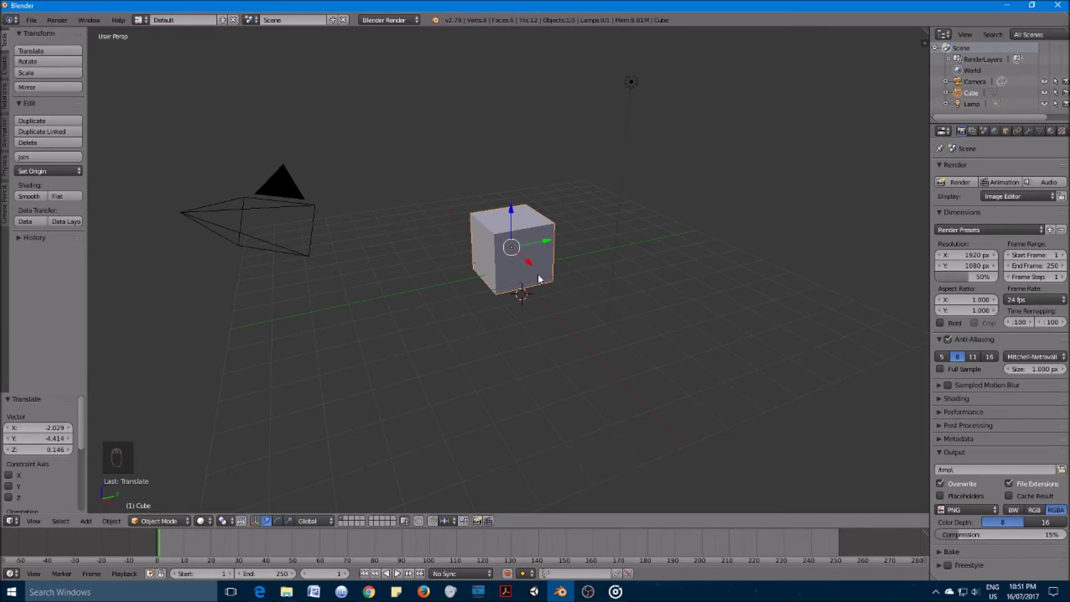
- Examine the cube at close range and the whole scene from far away
scroll(538, 278, "up", 4)
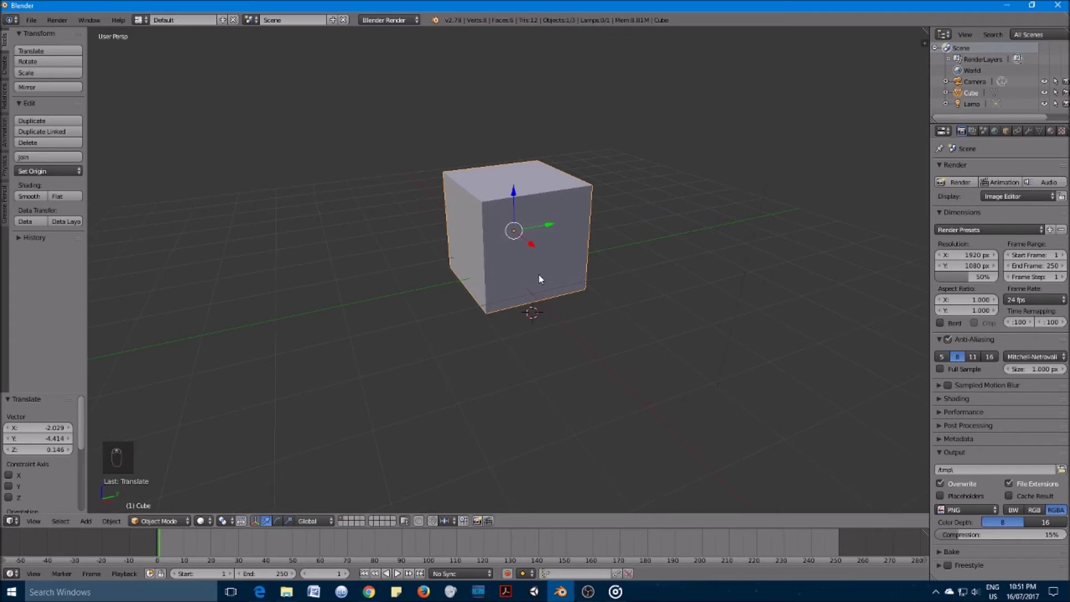
scroll(538, 279, "up", 2)
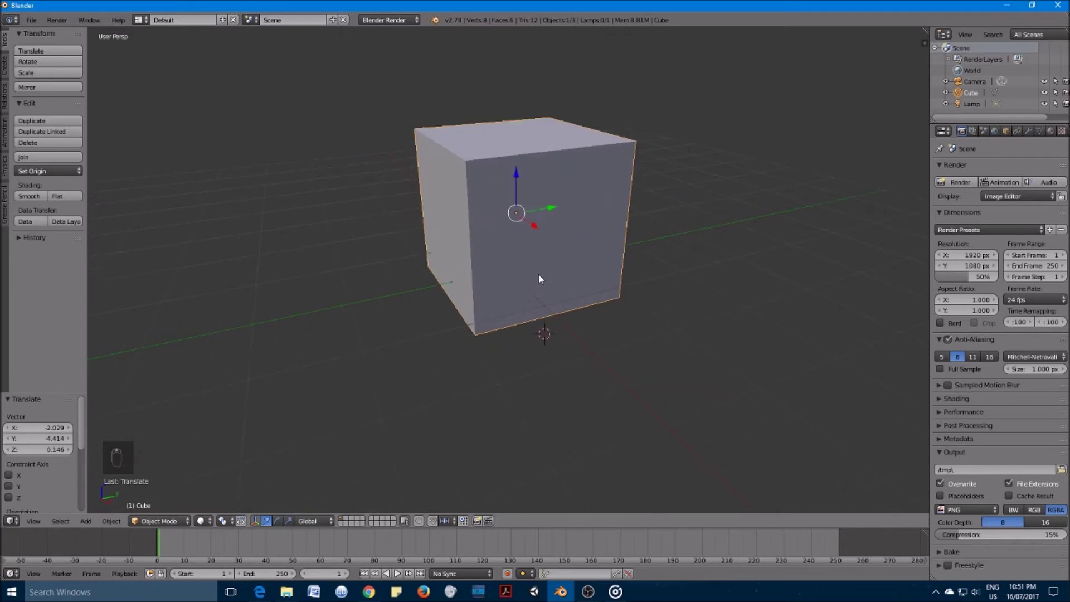
scroll(539, 279, "up", 4)
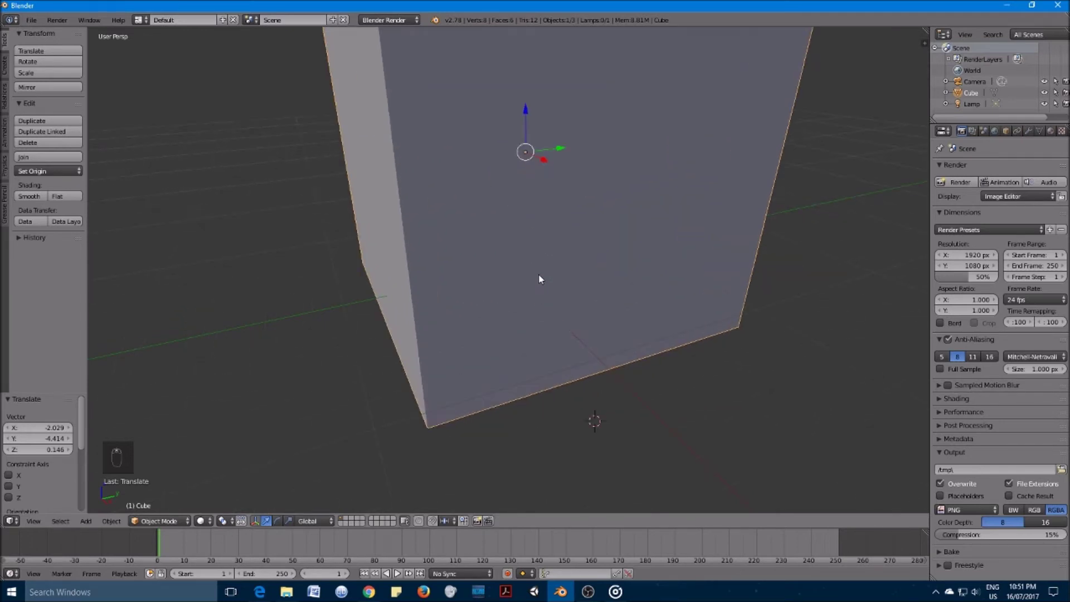
scroll(540, 279, "up", 5)
scroll(540, 277, "down", 3)
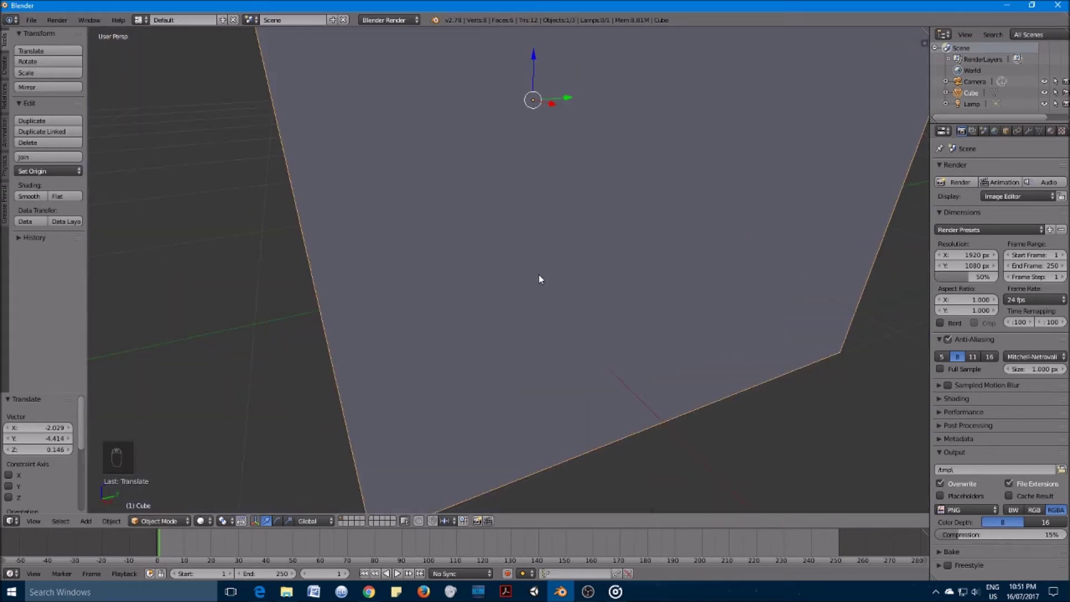
scroll(540, 278, "down", 4)
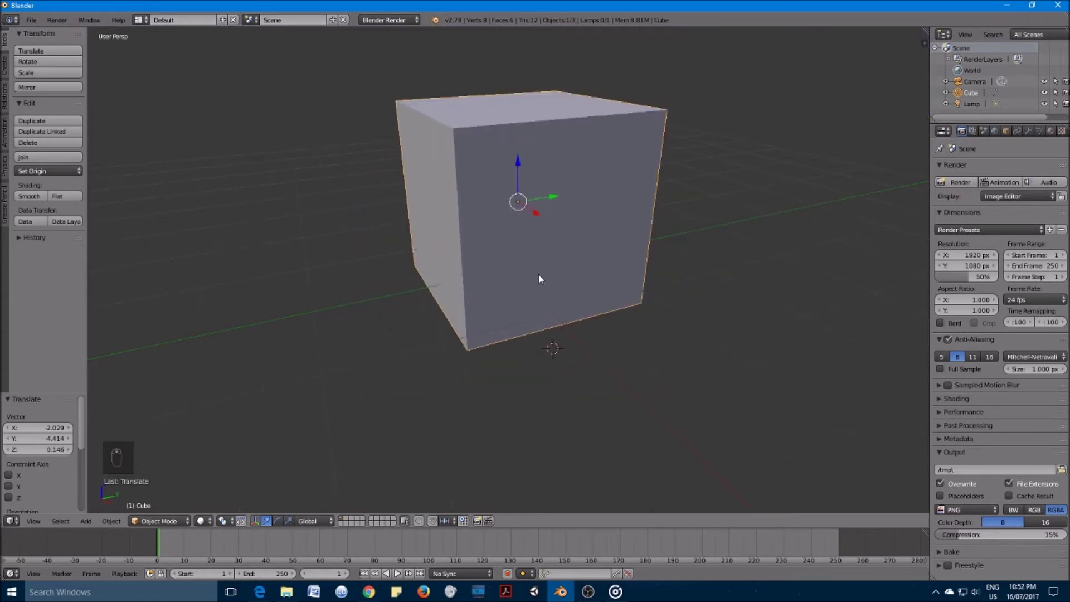
scroll(540, 279, "down", 6)
scroll(540, 278, "down", 3)
scroll(539, 278, "up", 4)
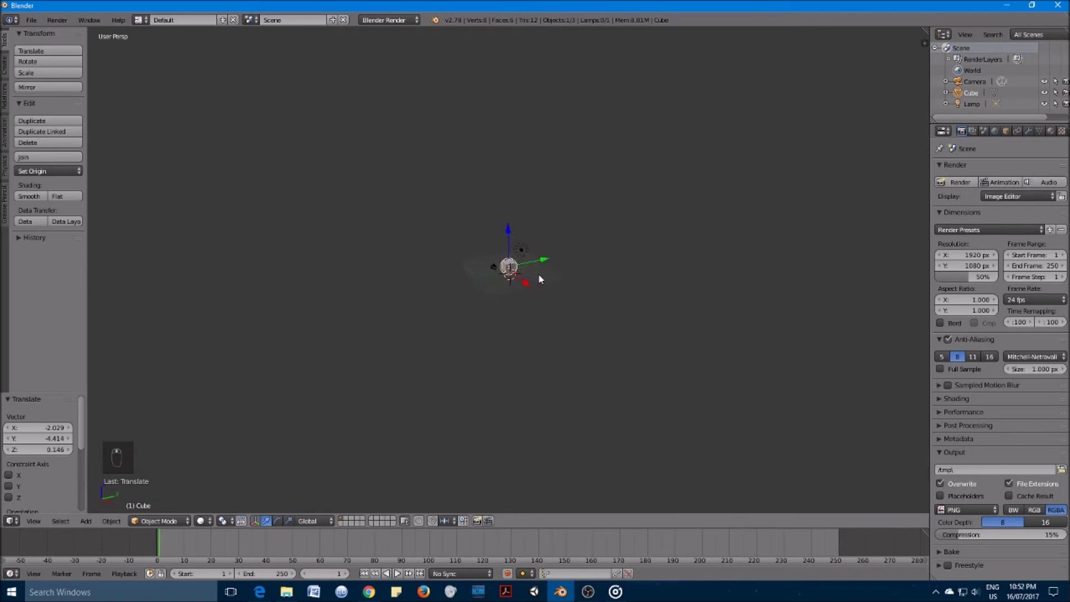
scroll(539, 279, "up", 5)
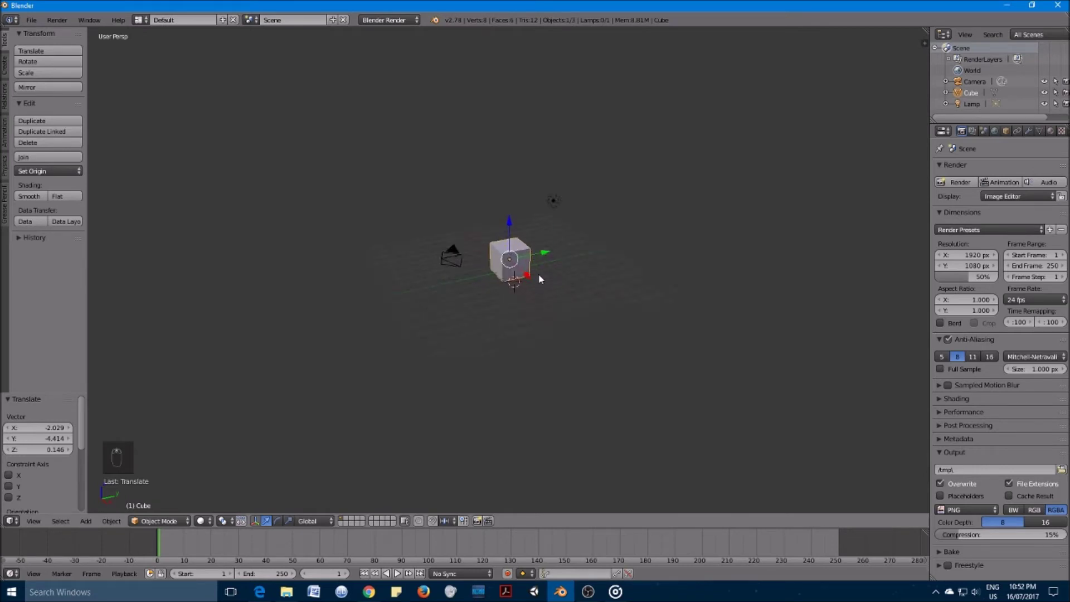
scroll(540, 279, "down", 1)
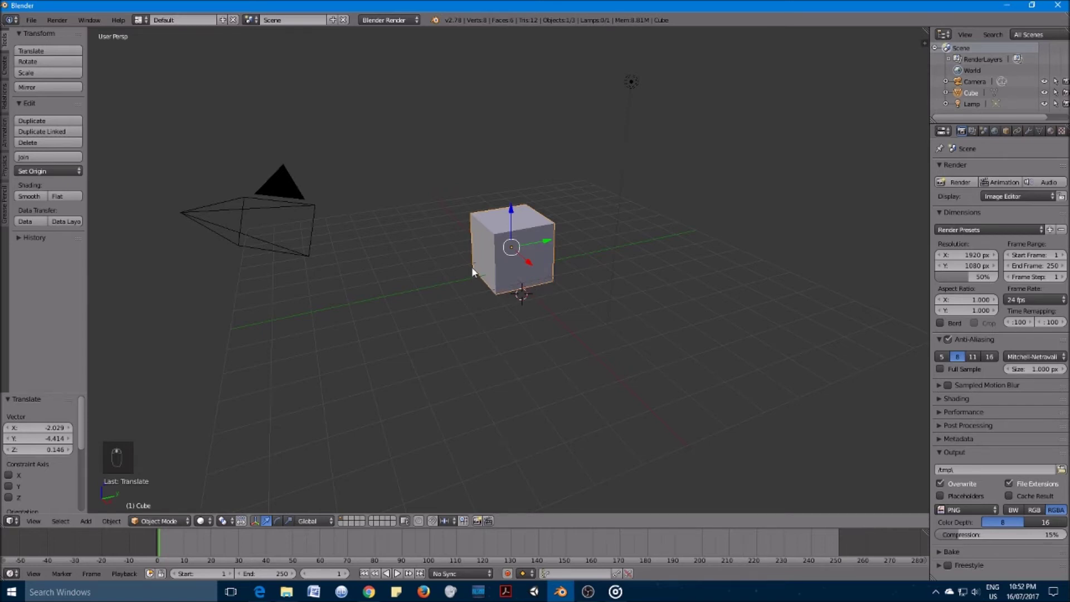
- Examine the cube from below and from its other sides
middle_click_drag(472, 266, 352, 243)
middle_click_drag(632, 415, 592, 369)
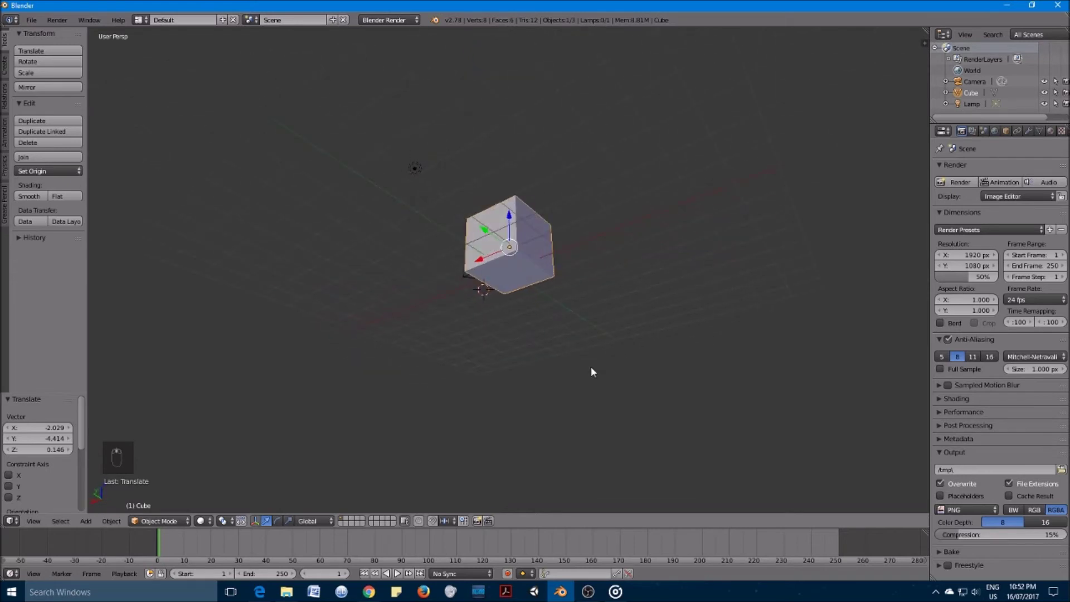
middle_click_drag(577, 419, 694, 411)
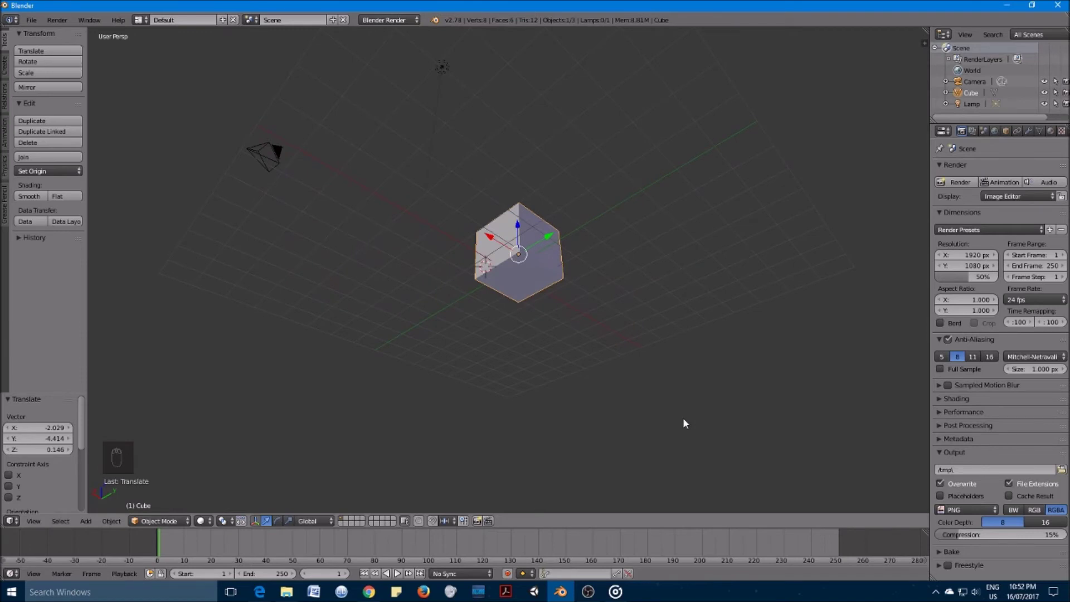
middle_click_drag(621, 364, 373, 447)
middle_click_drag(467, 444, 669, 378)
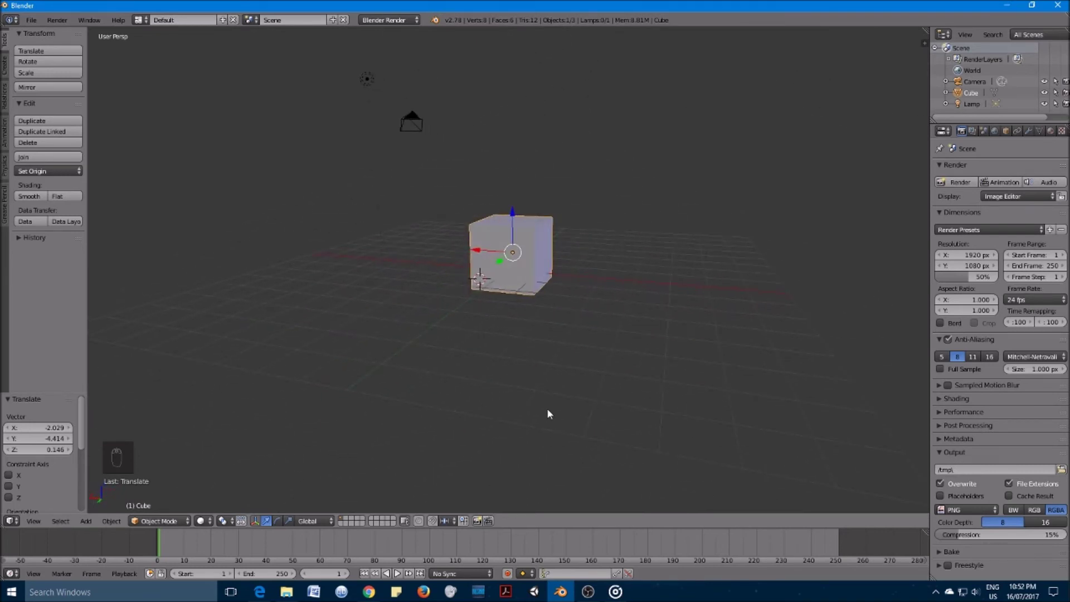
middle_click_drag(580, 375, 550, 382)
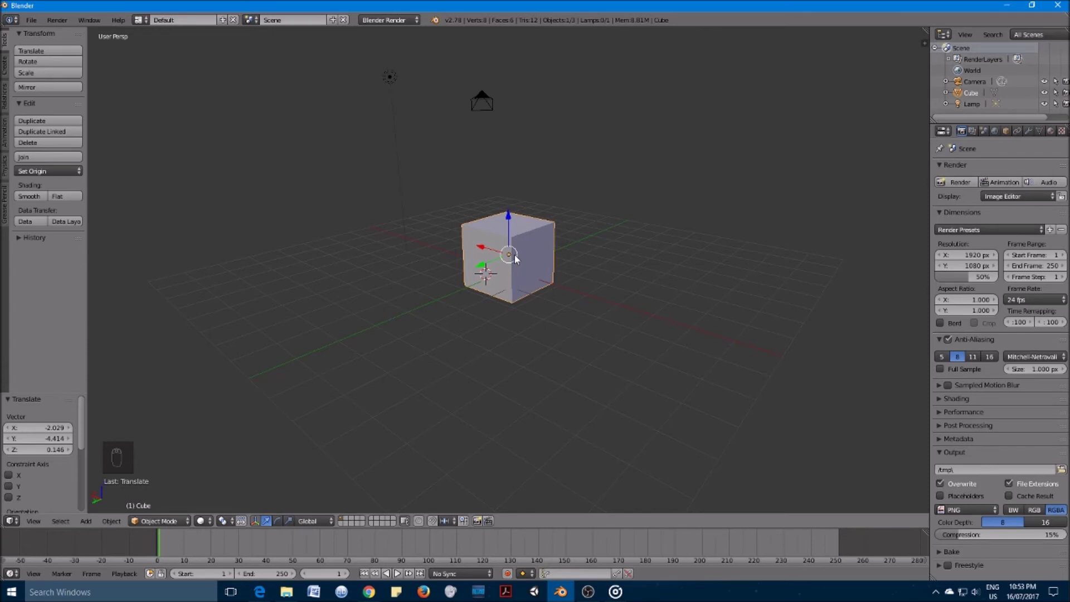
- Scale the cube up uniformly by a factor of about 1.53
key("s")
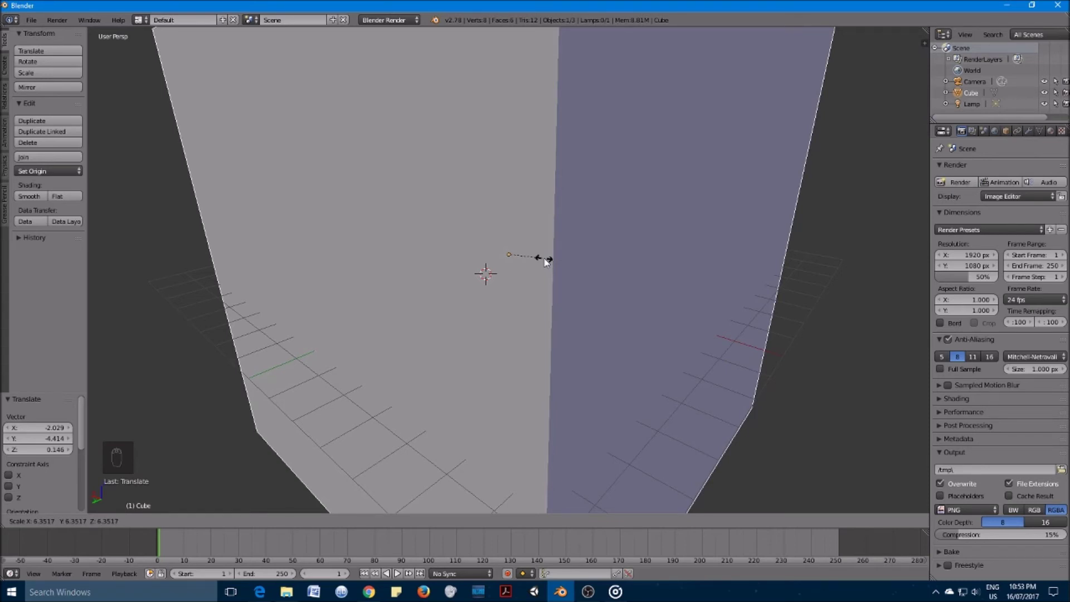
key("Escape")
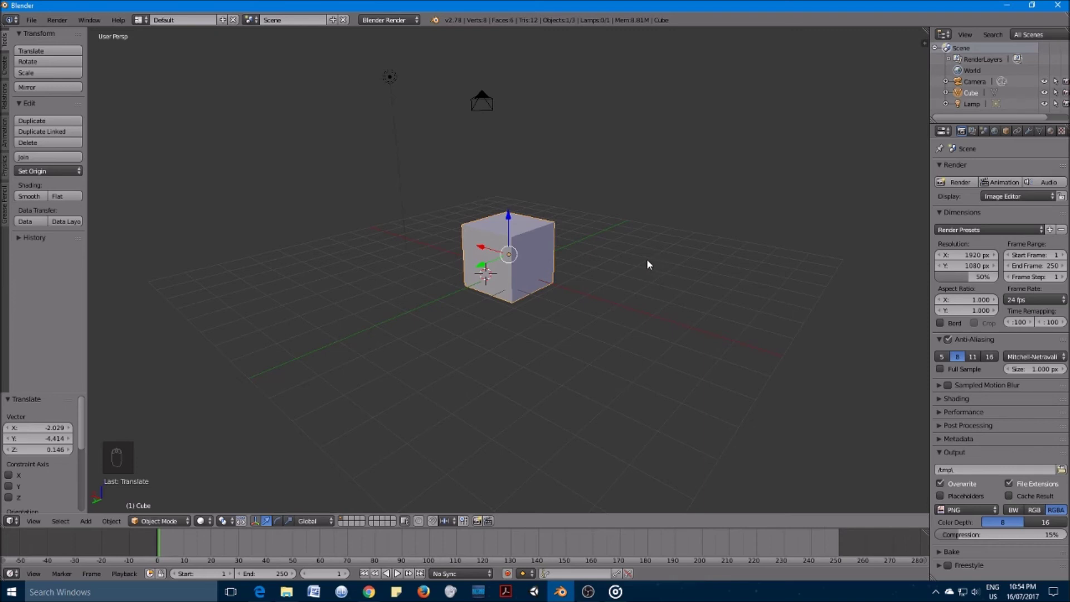
key("s")
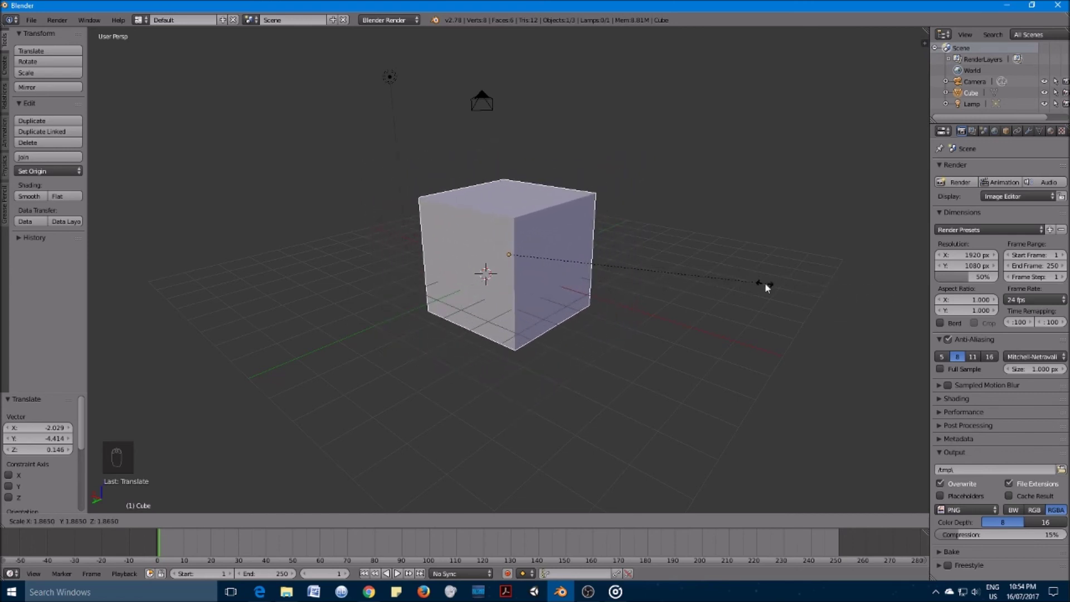
left_click(720, 276)
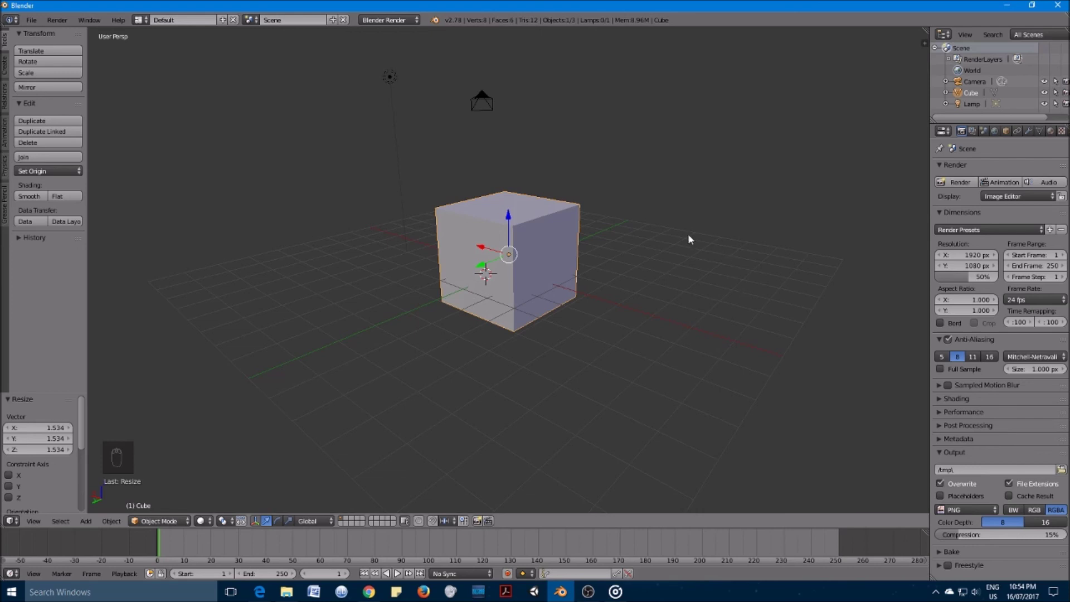
- Try rotating the cube freely in the current view by about -48 degrees, and undo the rotation
key("r")
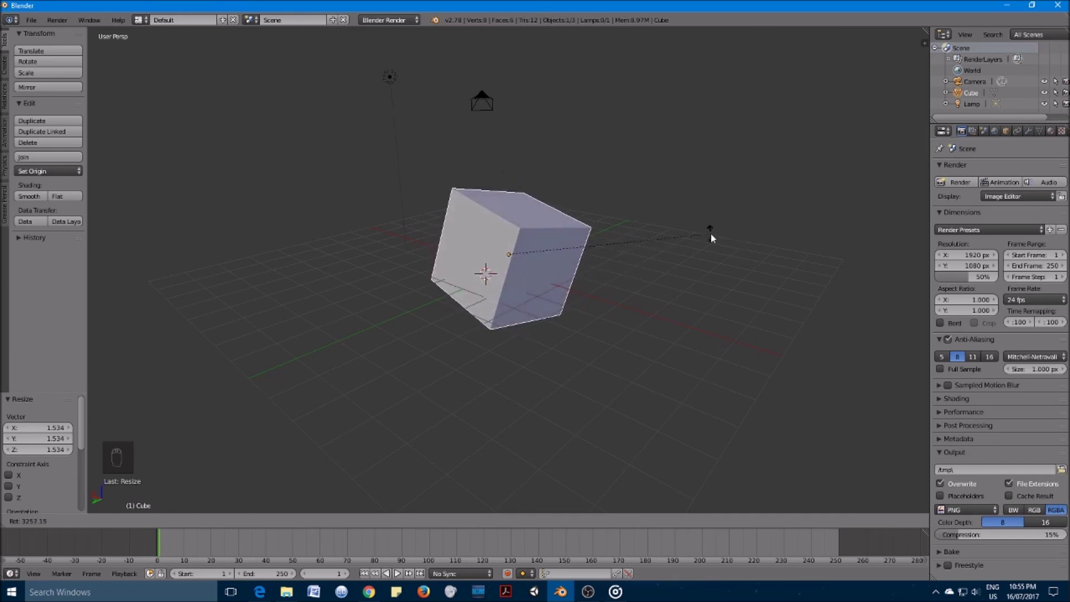
key("Escape")
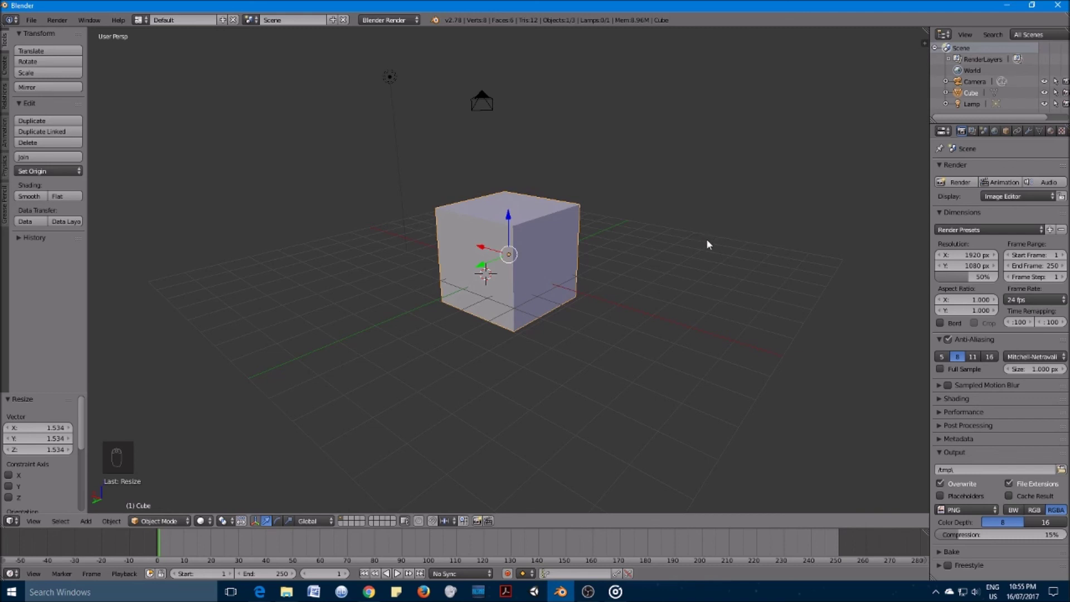
key("r")
left_click(574, 171)
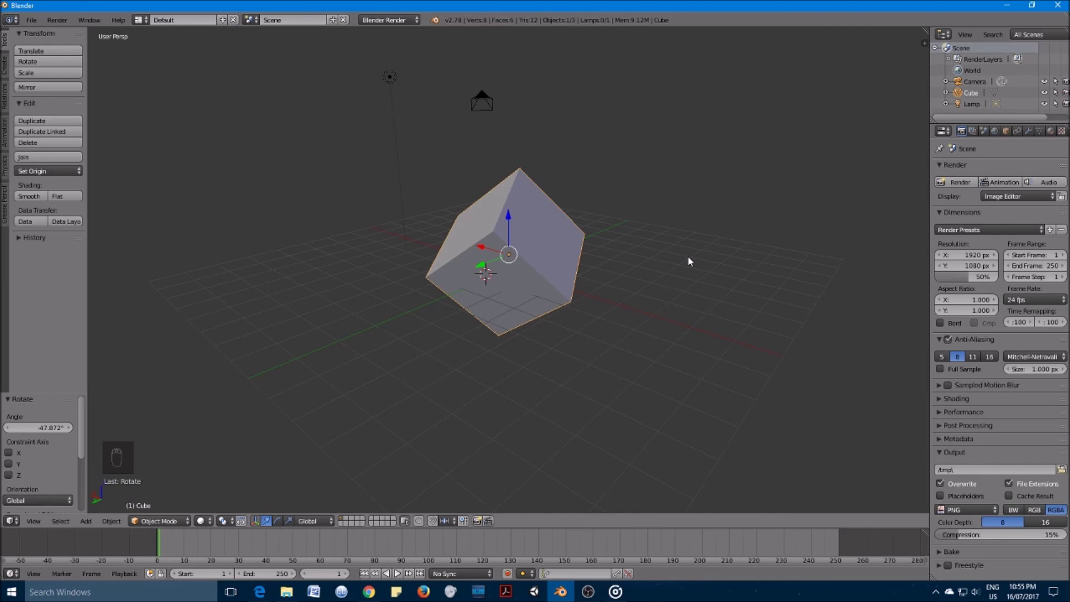
key("ctrl+z")
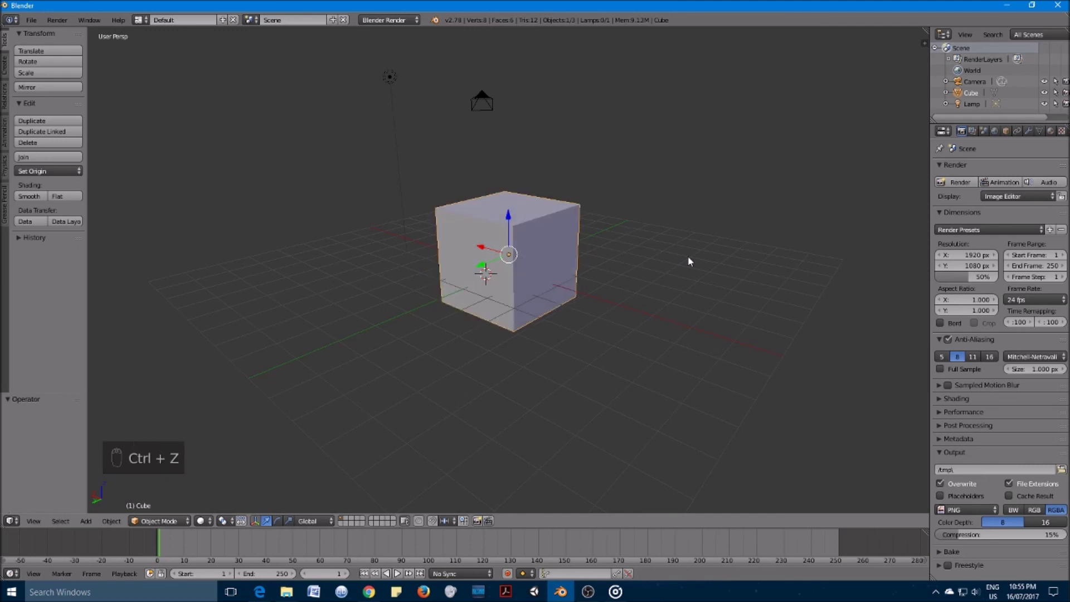